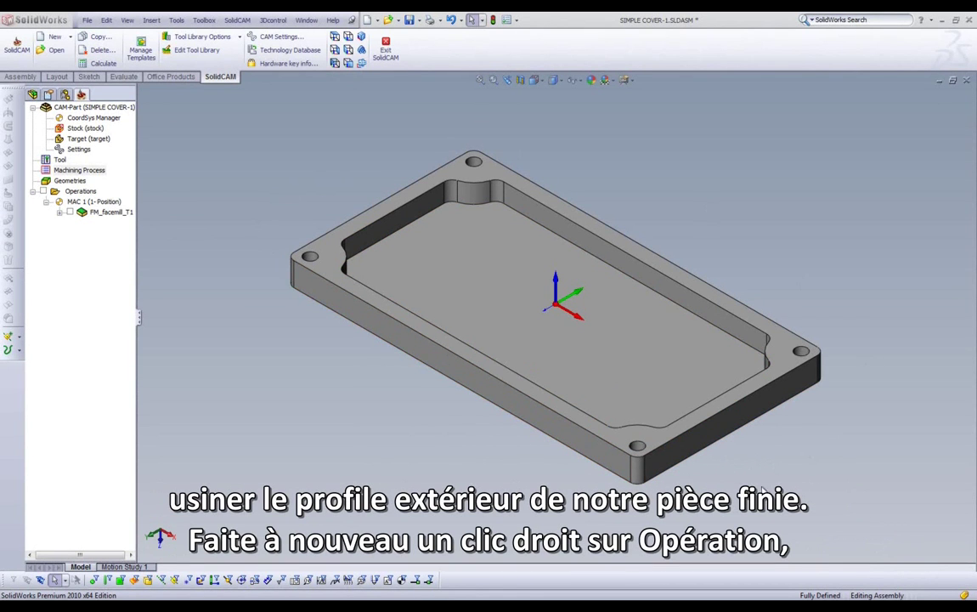
# Step: Add a new Profile operation and open geometry definition for a 'contour' chain
pyautogui.rightClick(81, 194)
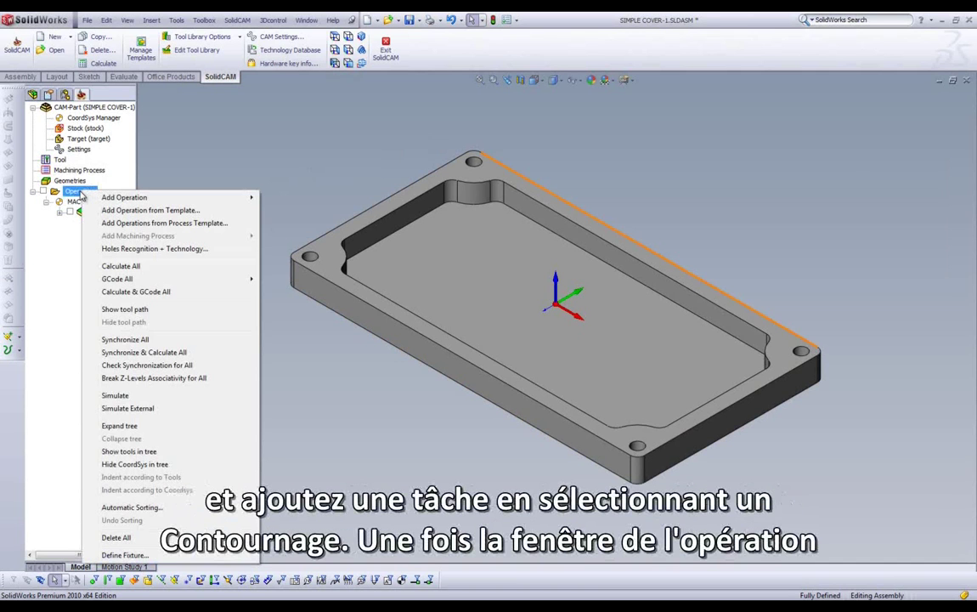
pyautogui.moveTo(103, 199)
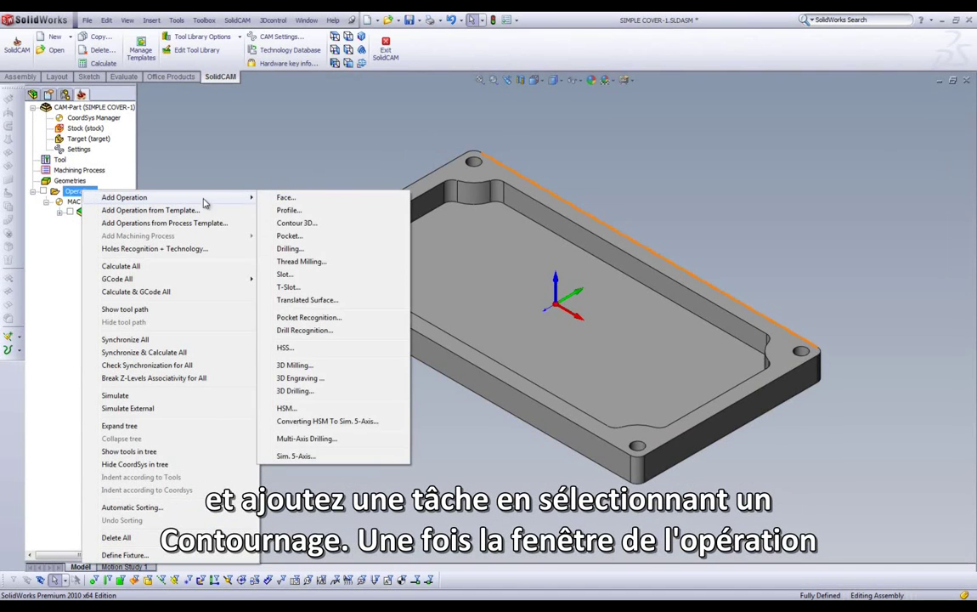
pyautogui.click(310, 214)
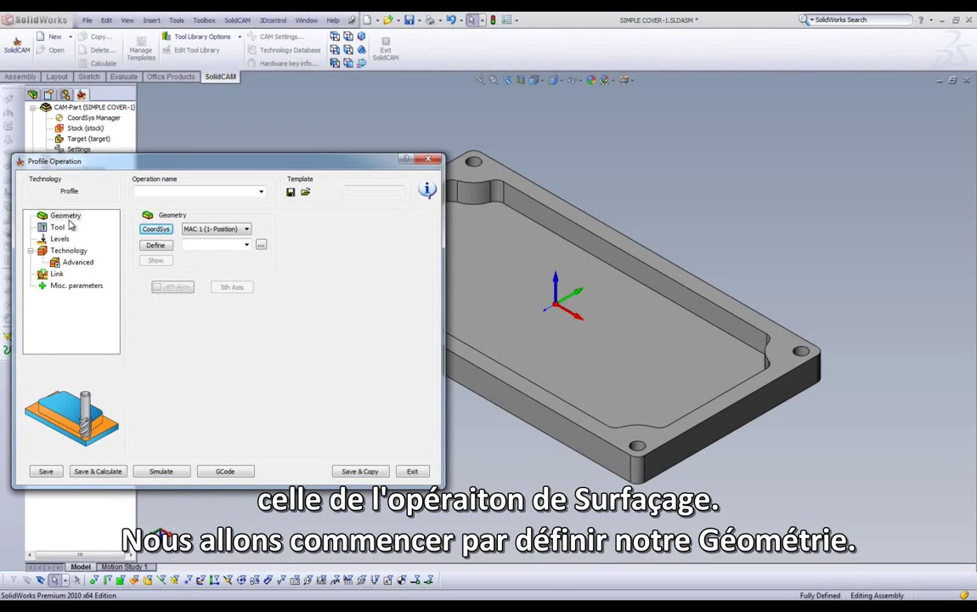
pyautogui.click(157, 246)
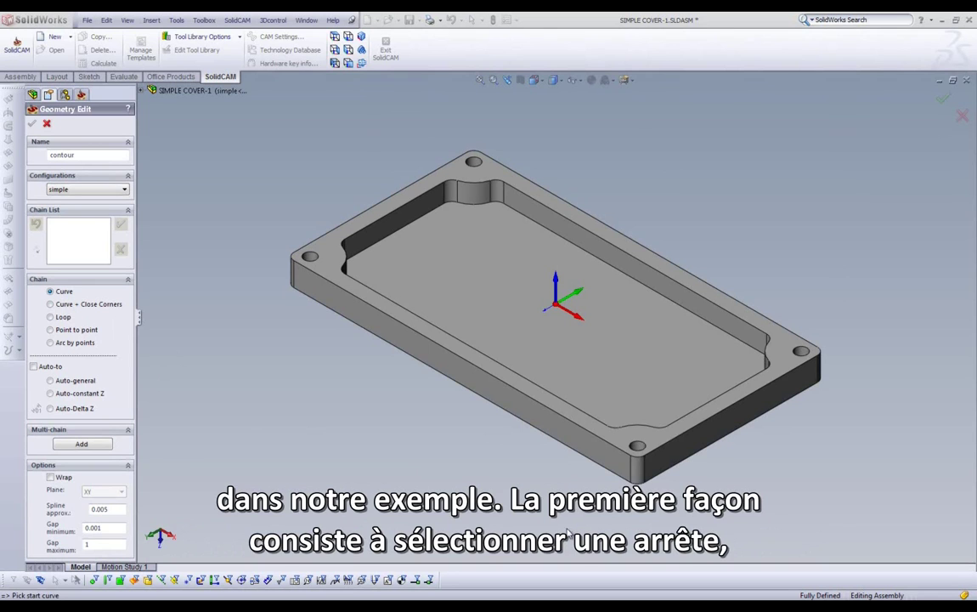
# Step: Pick the plate's lower front edge, then the next bottom edge of the chain
pyautogui.click(617, 478)
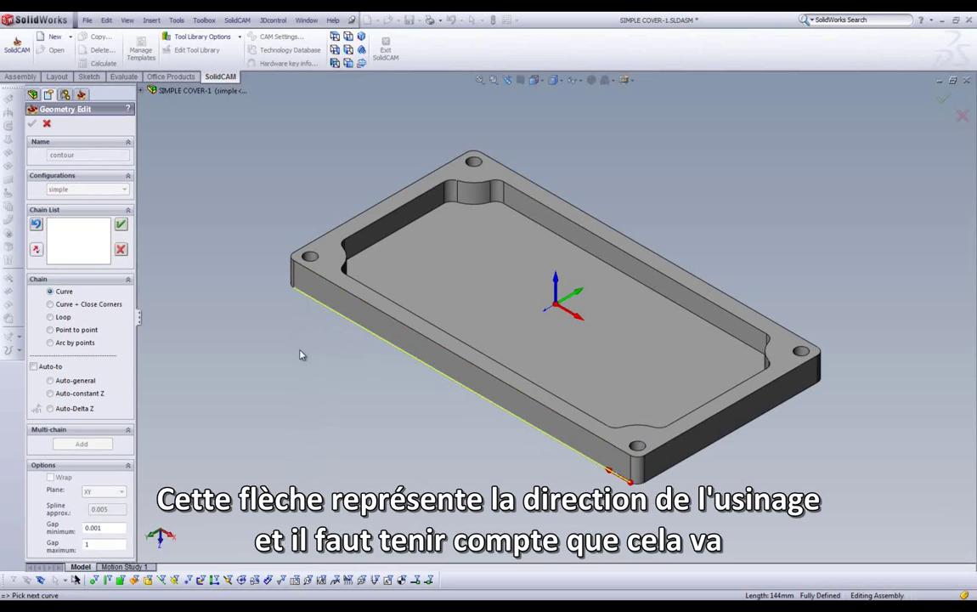
pyautogui.moveTo(299, 353); pyautogui.dragTo(337, 408, button='middle')
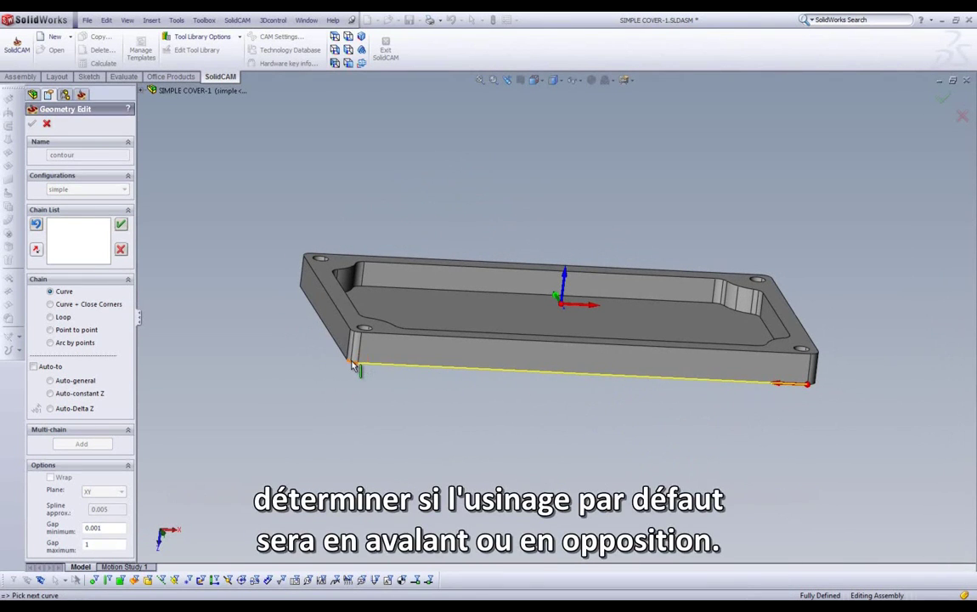
pyautogui.click(352, 368)
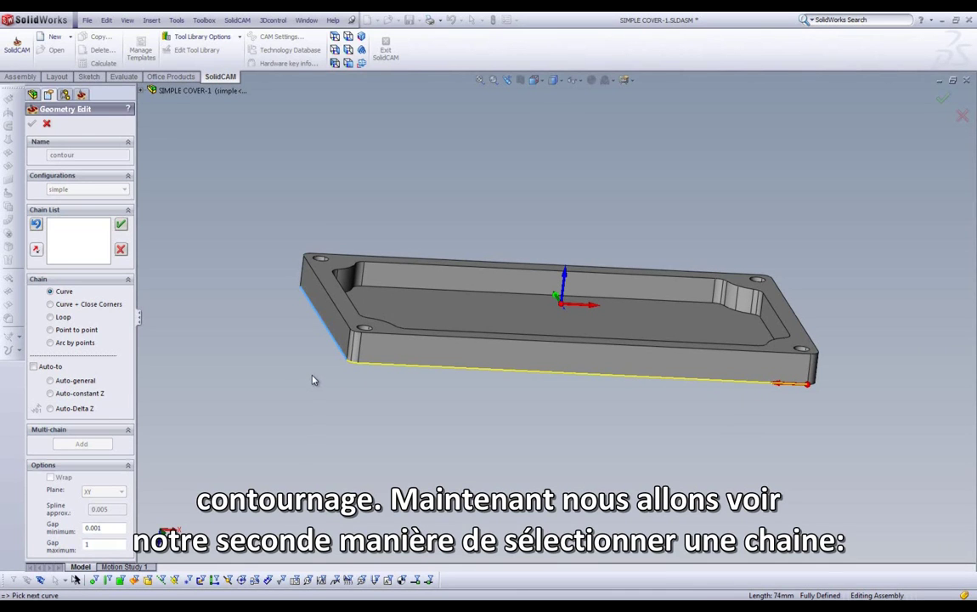
# Step: Discard the manual chain, capture the full bottom outline via Auto-constant Z, and accept it
pyautogui.click(120, 250)
pyautogui.moveTo(366, 461); pyautogui.dragTo(359, 451, button='middle')
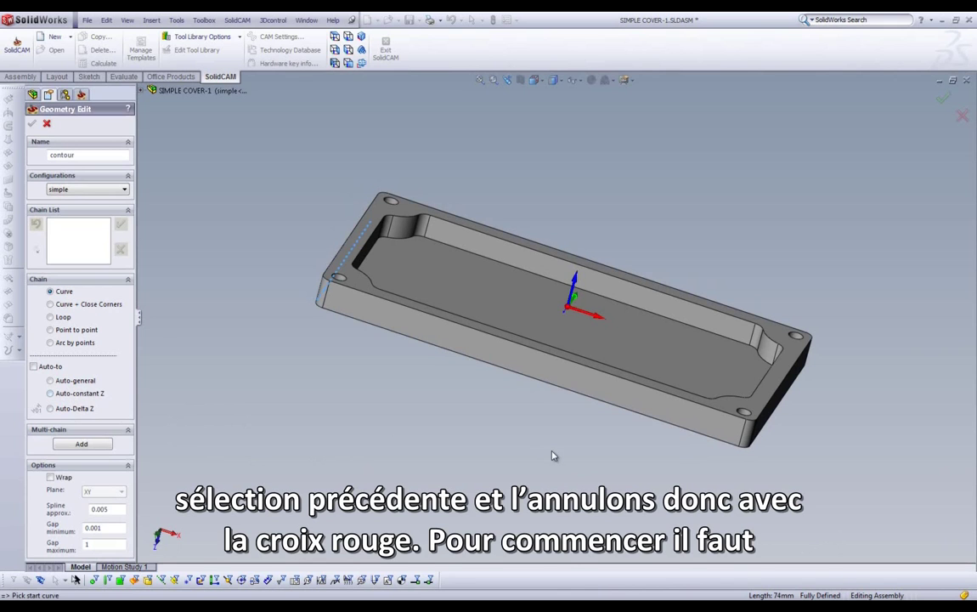
pyautogui.click(719, 440)
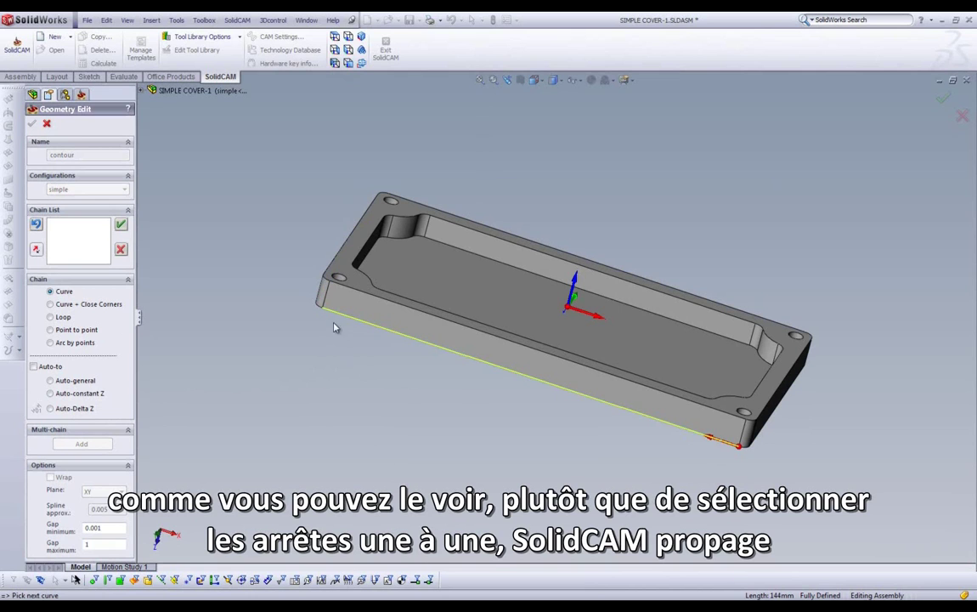
pyautogui.moveTo(311, 309); pyautogui.dragTo(374, 389, button='middle')
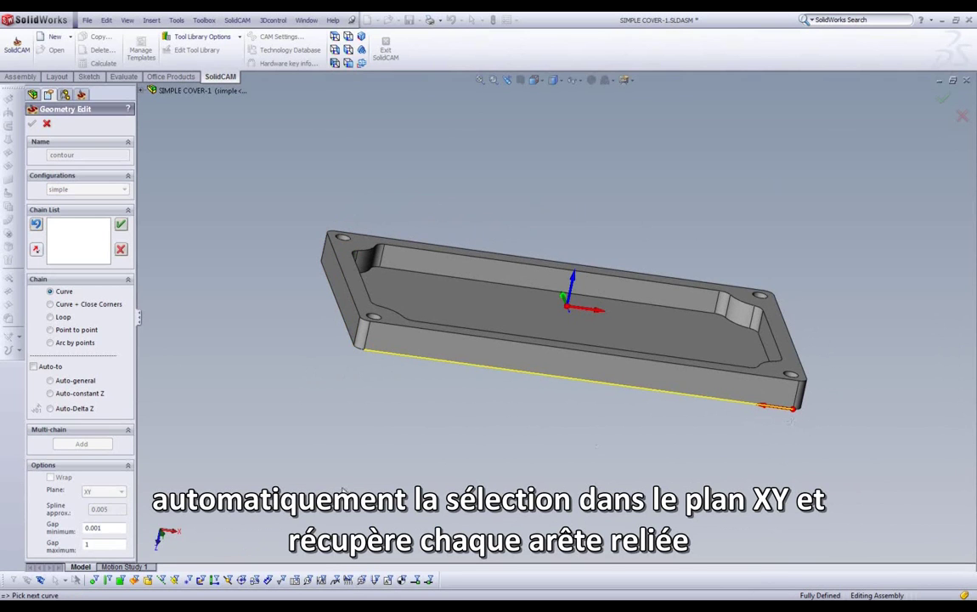
pyautogui.click(50, 393)
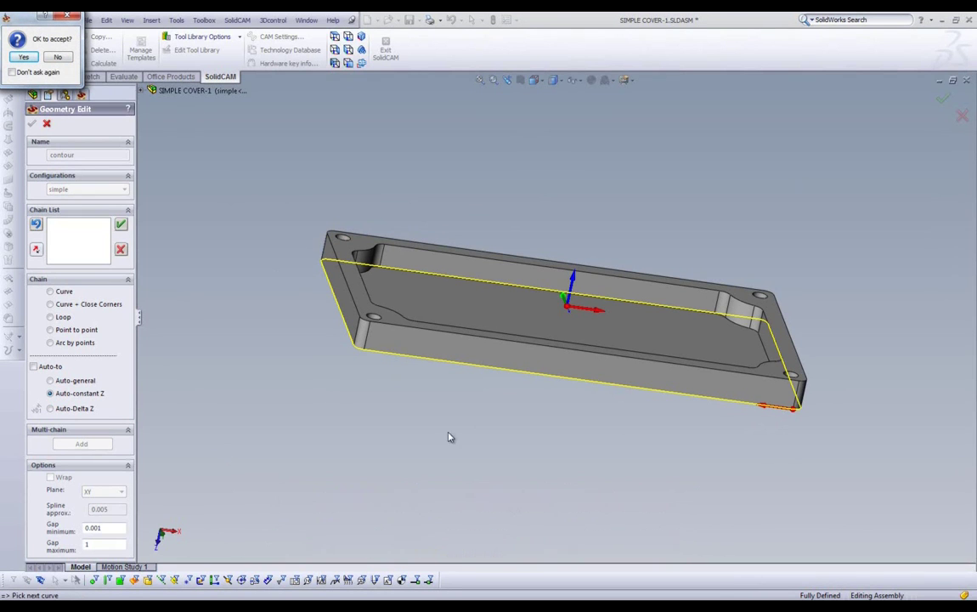
pyautogui.click(25, 58)
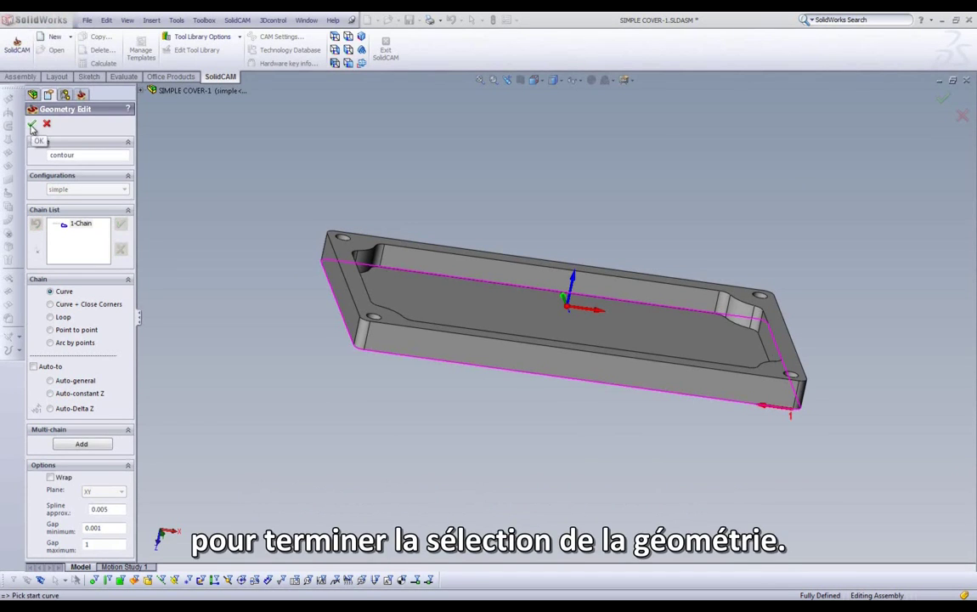
pyautogui.press('Return')
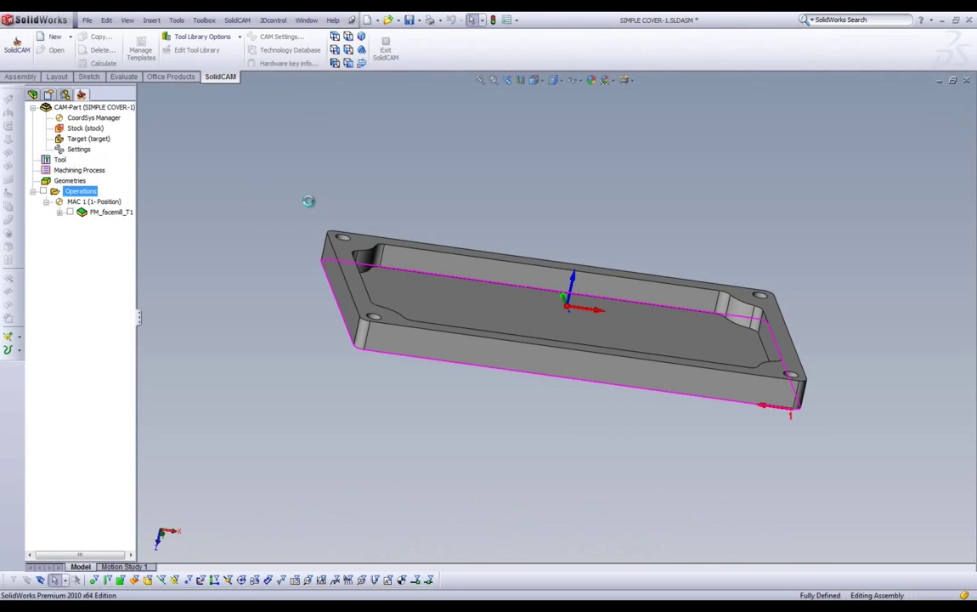
# Step: Add a 6 mm END MILL with default D6 parameters to the tool list
pyautogui.click(57, 230)
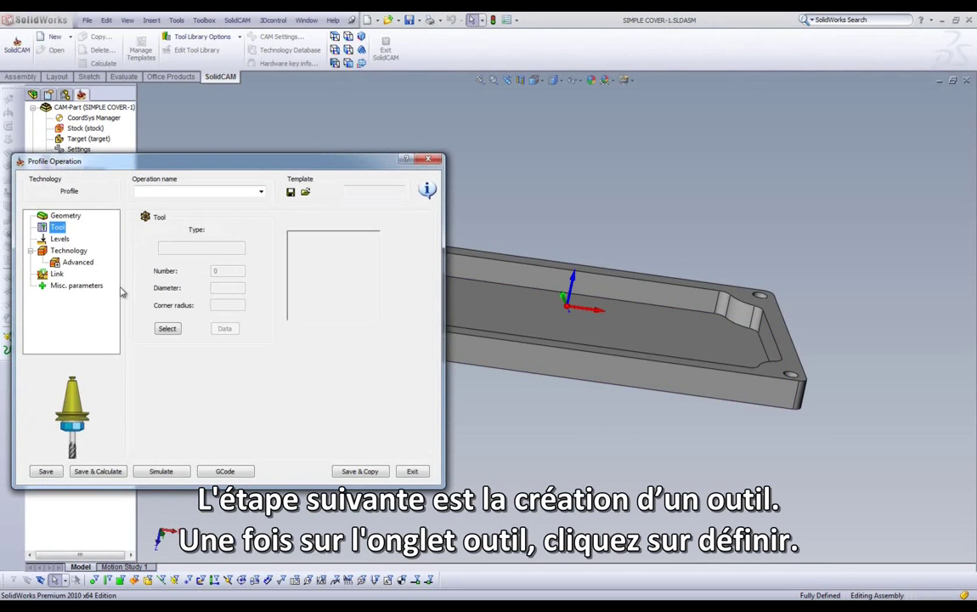
pyautogui.click(167, 329)
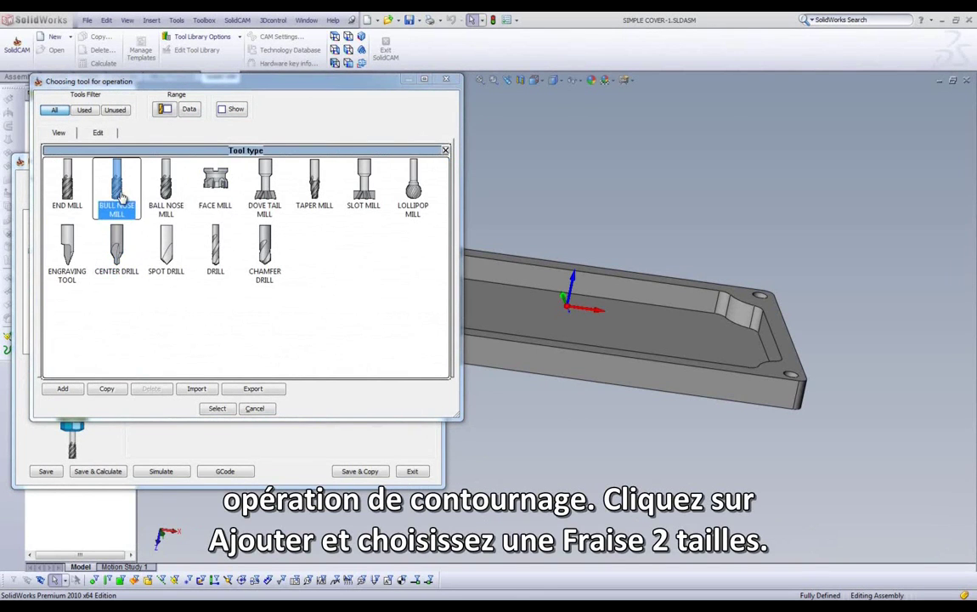
pyautogui.click(68, 185)
pyautogui.doubleClick(68, 185)
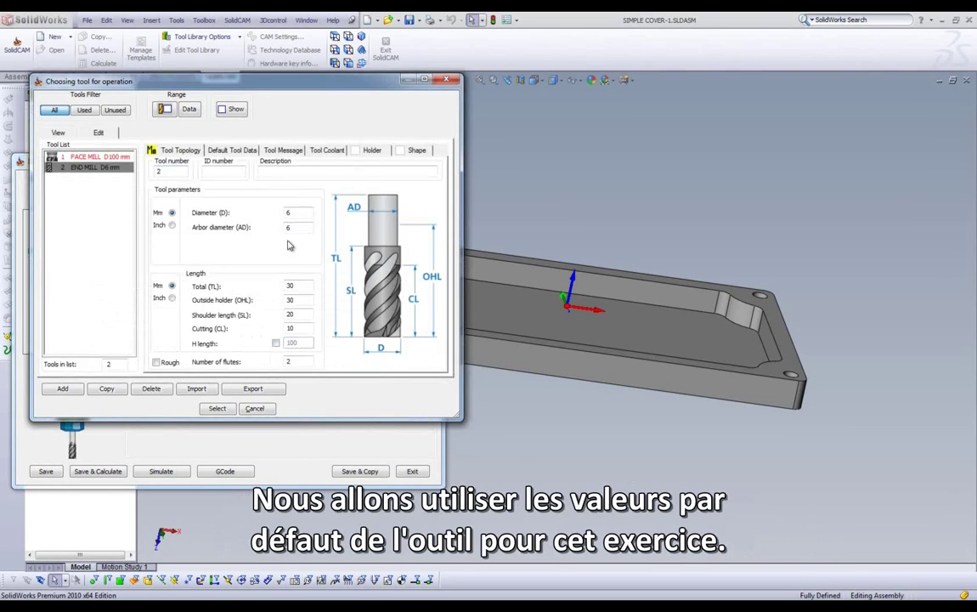
pyautogui.click(303, 228)
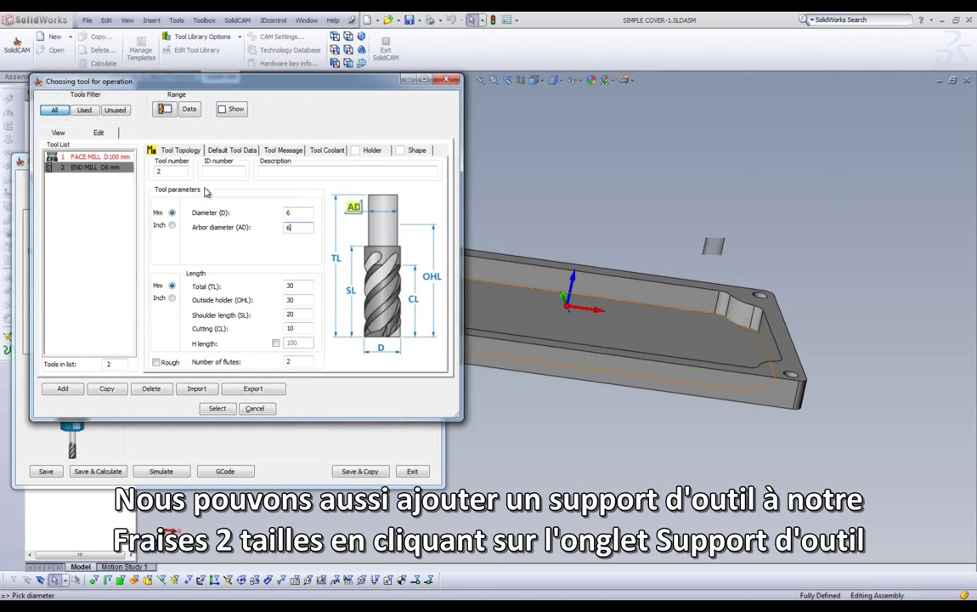
# Step: Fit the end mill with the first HSK A 63 ER 16x80 holder from the global table
pyautogui.click(373, 151)
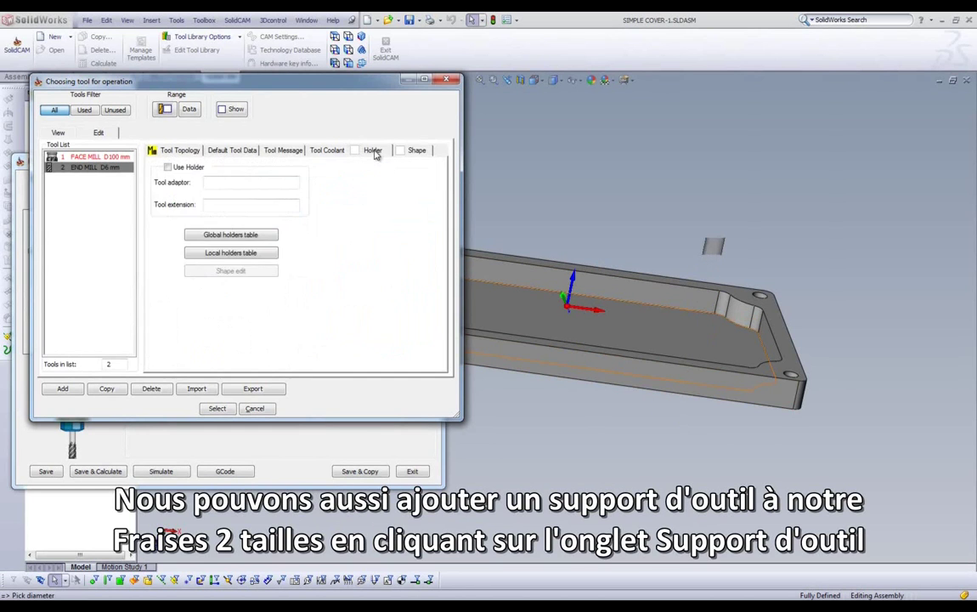
pyautogui.click(224, 238)
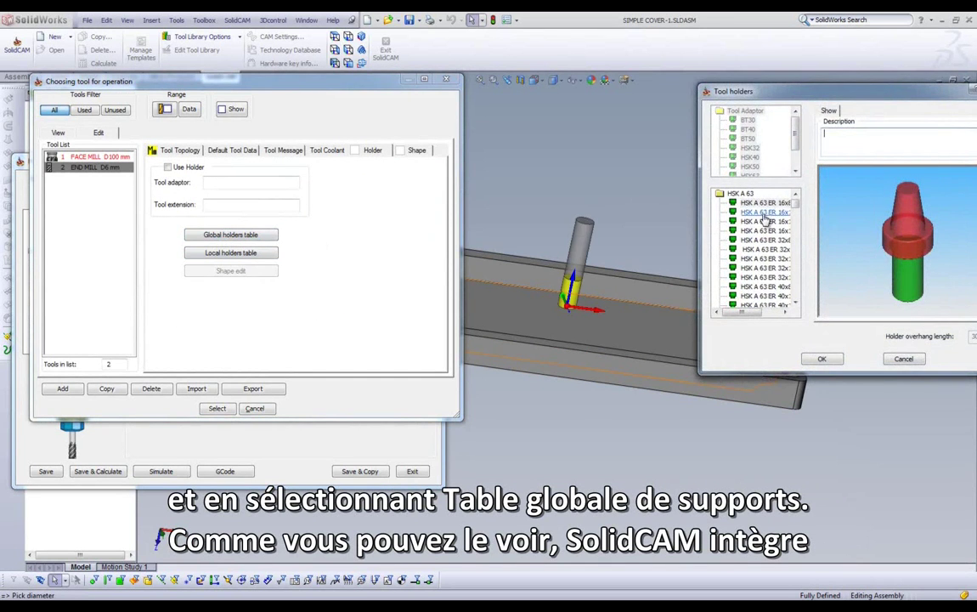
pyautogui.moveTo(796, 207)
pyautogui.mouseDown()
pyautogui.moveTo(796, 233)
pyautogui.moveTo(798, 201)
pyautogui.mouseUp()
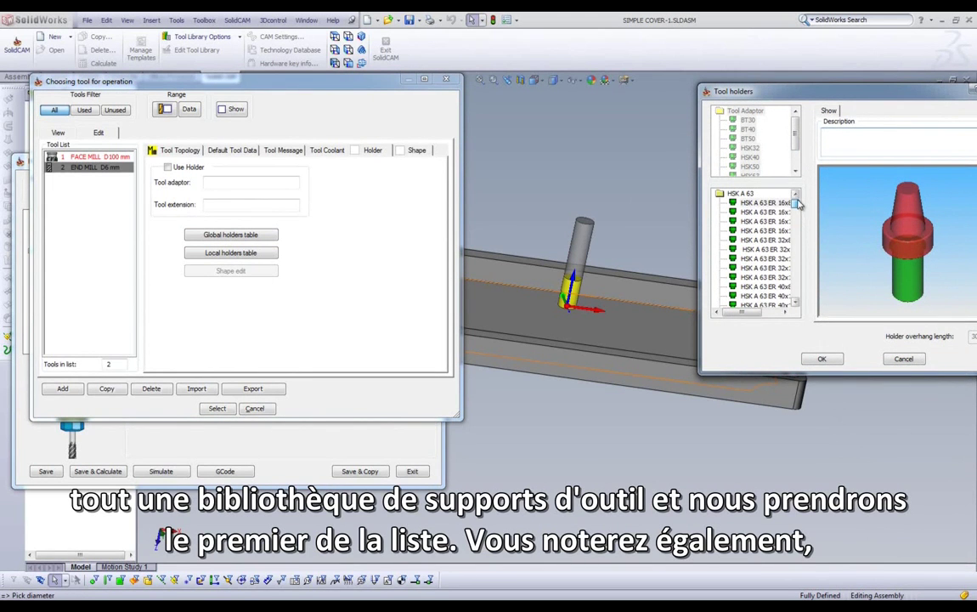
pyautogui.click(764, 203)
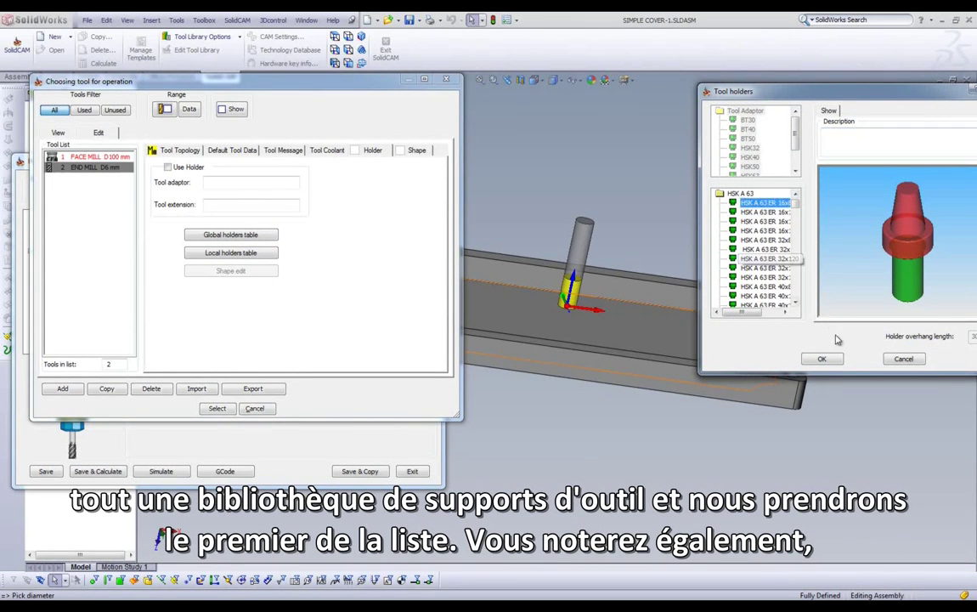
pyautogui.click(822, 359)
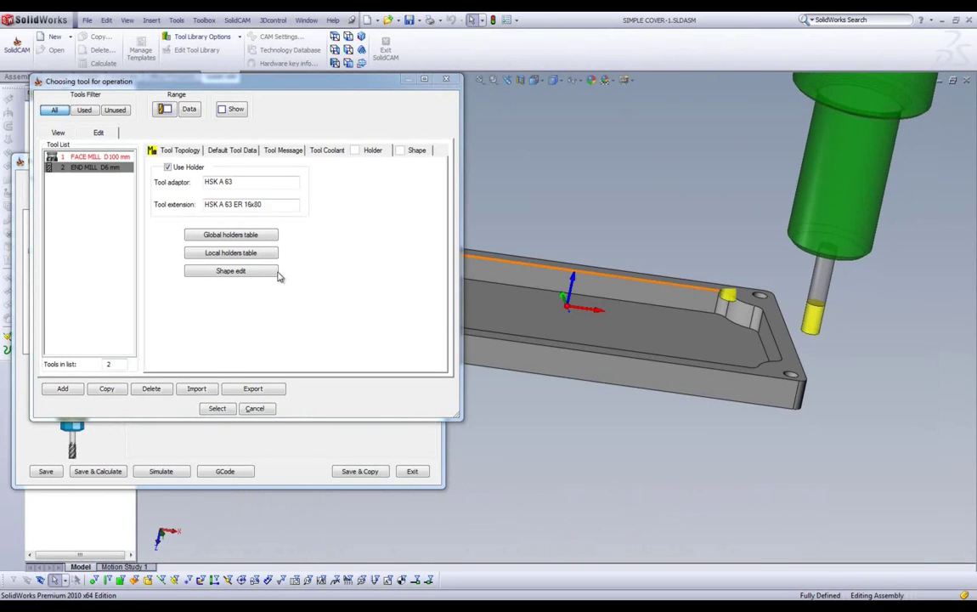
# Step: Assign the holder-fitted 6 mm end mill to the Profile operation
pyautogui.click(220, 409)
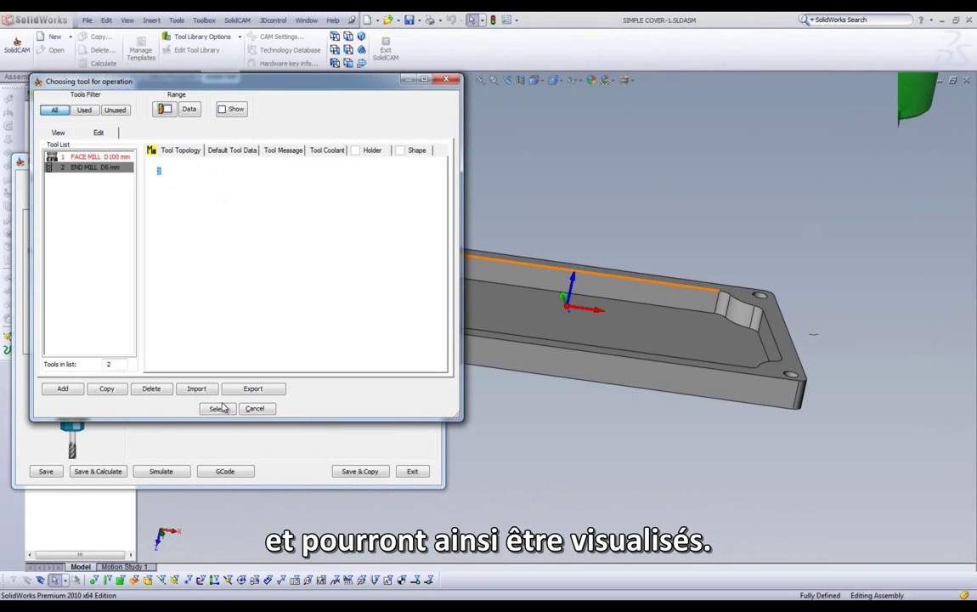
pyautogui.click(219, 409)
pyautogui.click(59, 239)
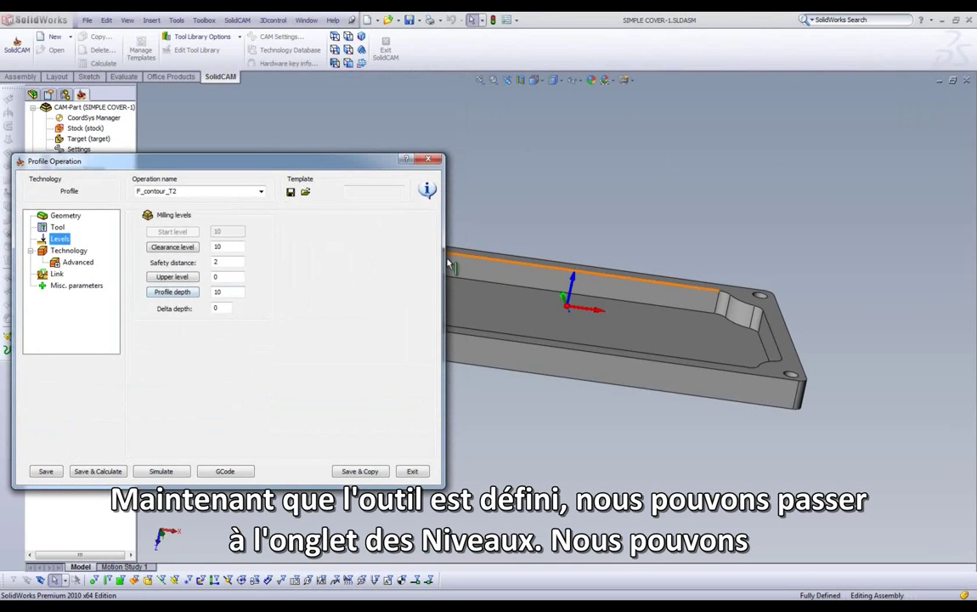
# Step: Set the upper level 0 from the top face and profile depth 10 from the bottom face
pyautogui.click(174, 279)
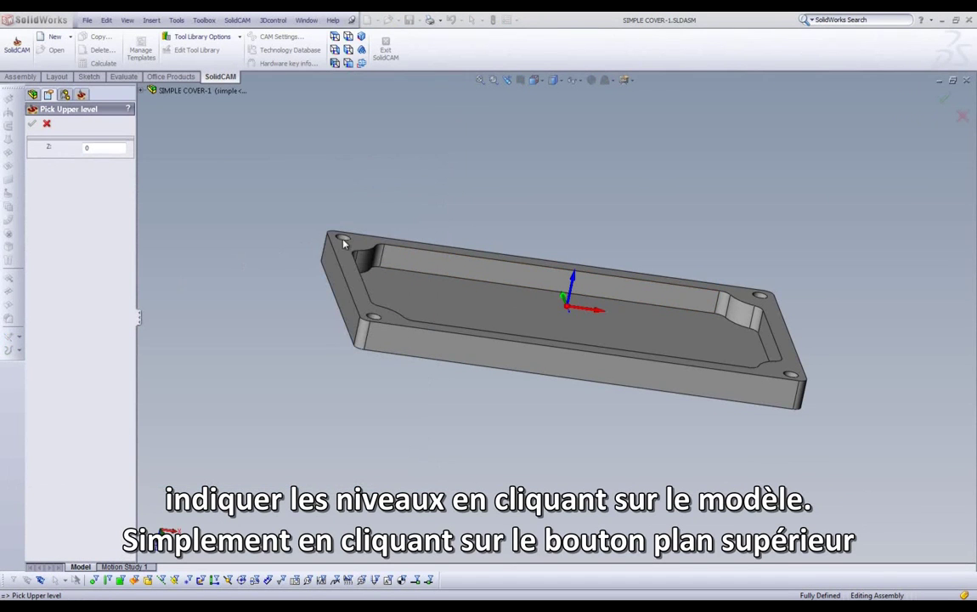
pyautogui.click(346, 259)
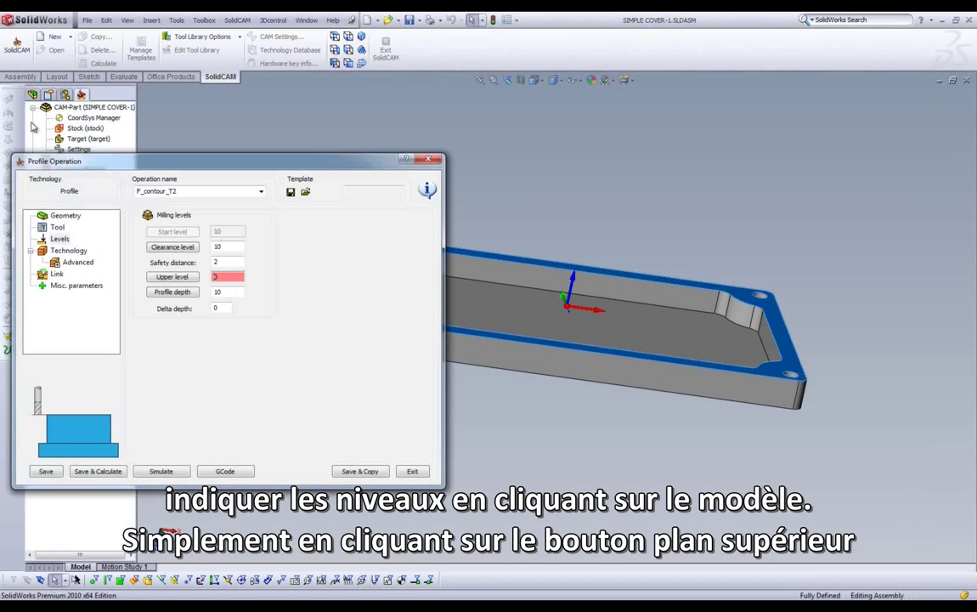
pyautogui.click(172, 292)
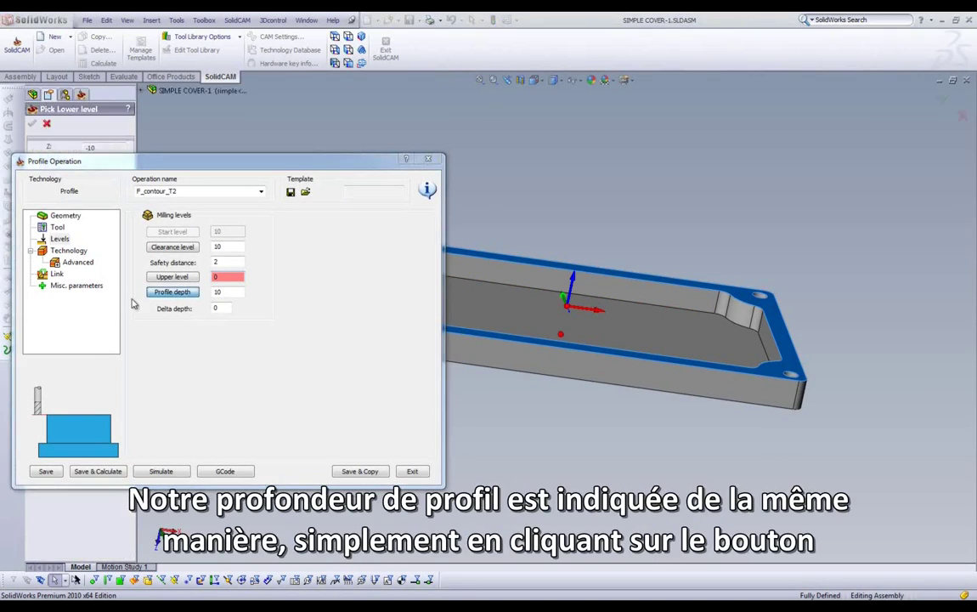
pyautogui.click(323, 331)
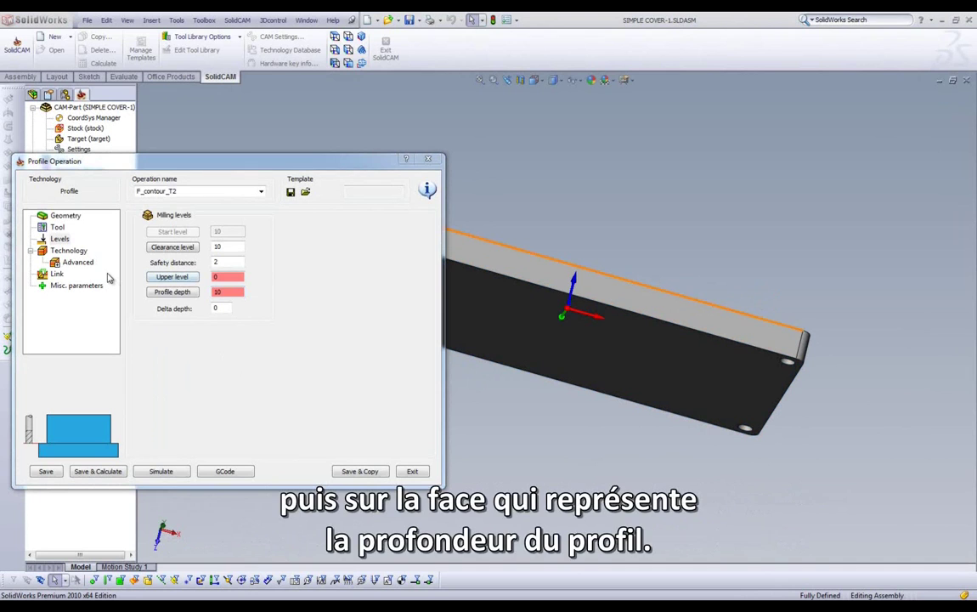
pyautogui.click(63, 239)
# Step: Keep tool side Left and enable roughing with 0.3 wall offset and 3 mm step down
pyautogui.click(68, 251)
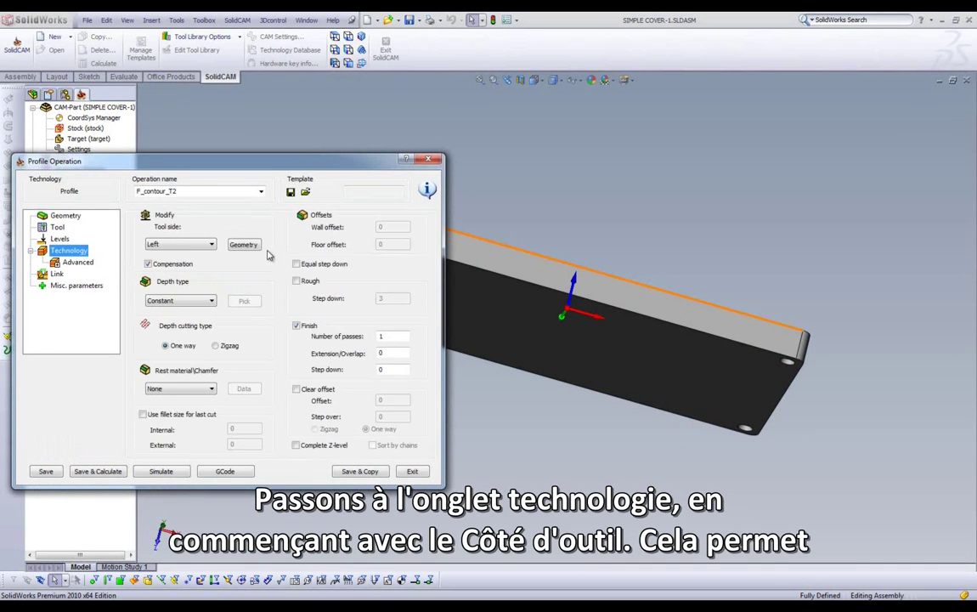
pyautogui.click(171, 245)
pyautogui.click(171, 245)
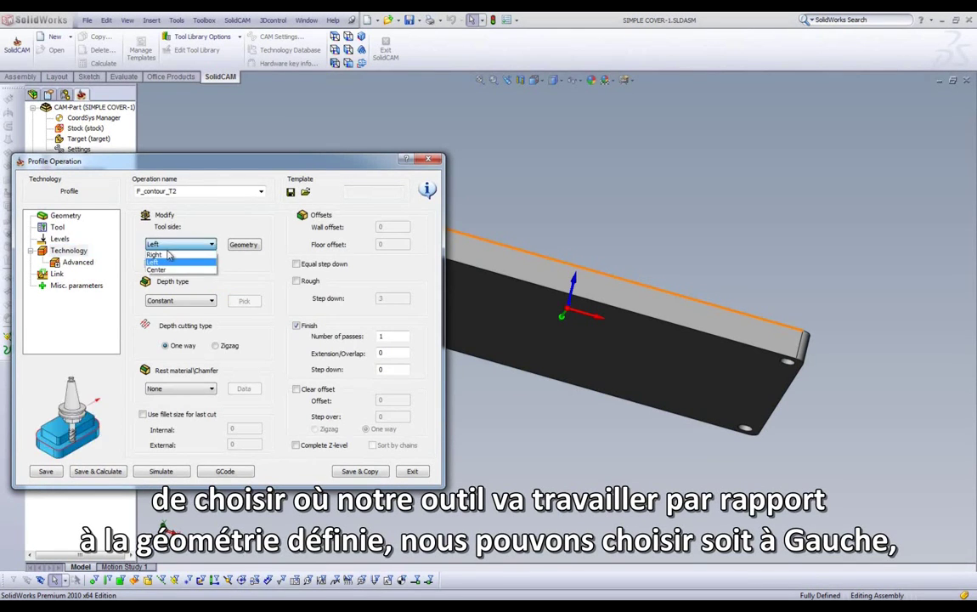
pyautogui.click(154, 242)
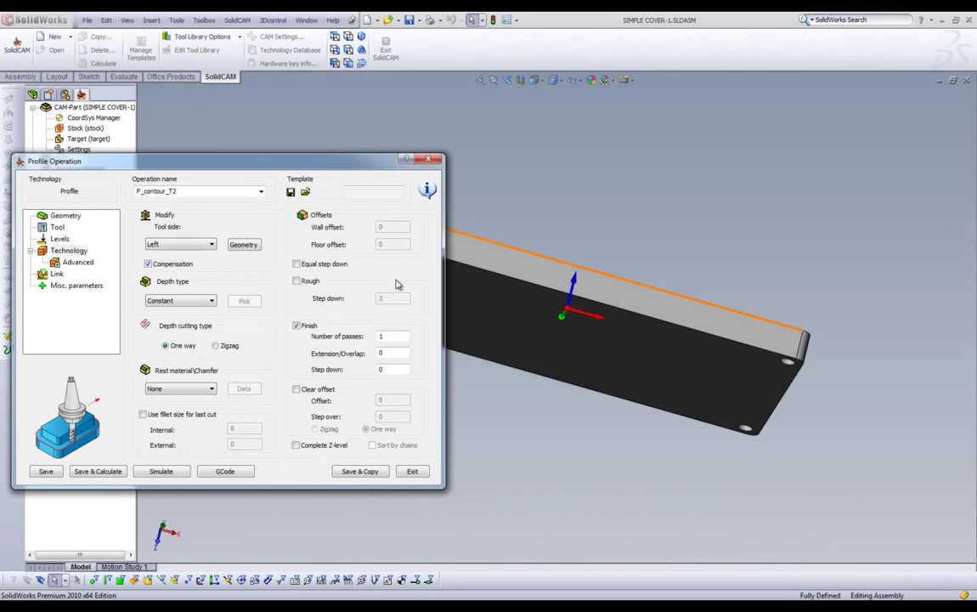
pyautogui.click(297, 283)
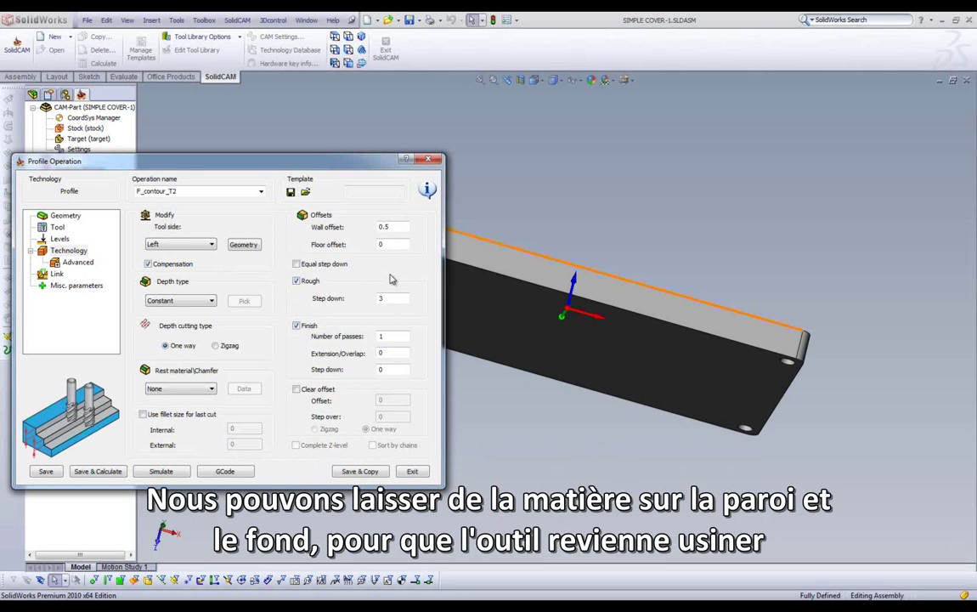
pyautogui.click(385, 225)
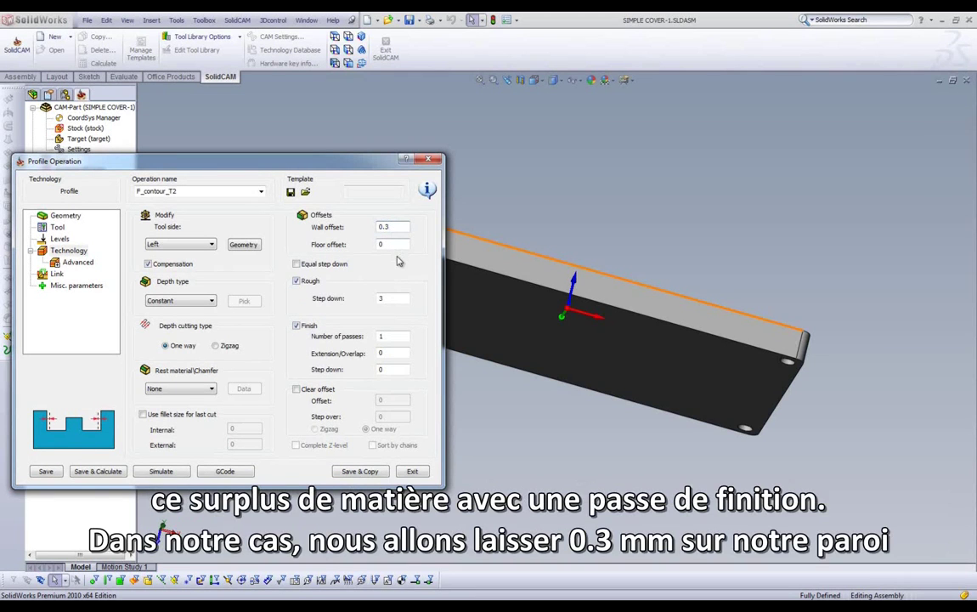
pyautogui.click(384, 298)
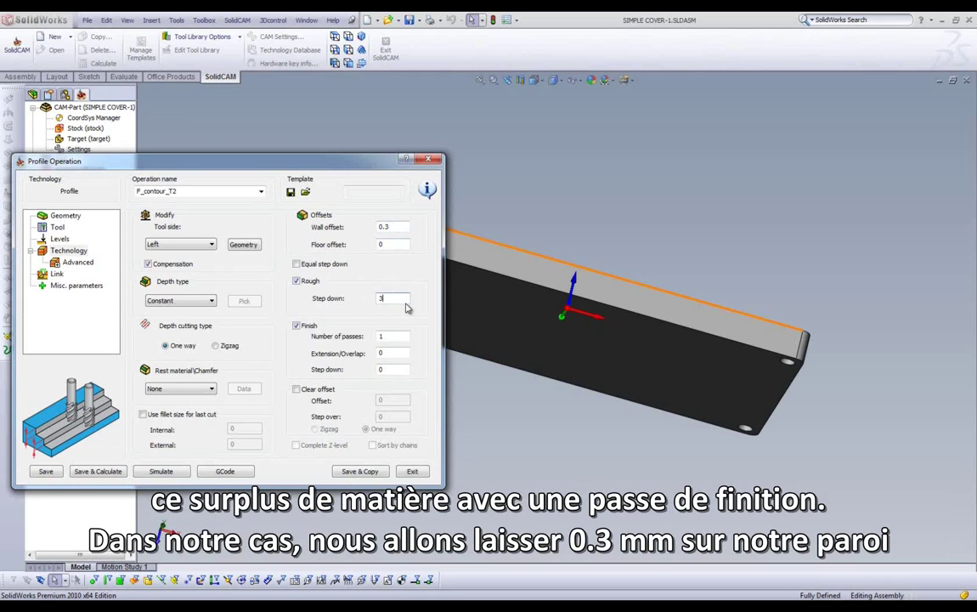
pyautogui.doubleClick(382, 299)
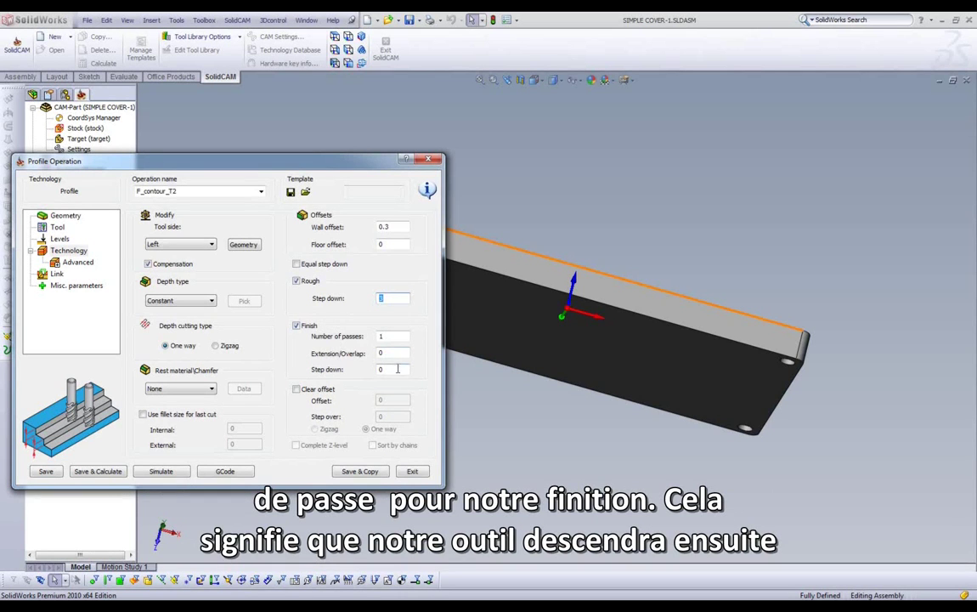
# Step: Set the lead-in type to Arc with a value of 4
pyautogui.click(57, 274)
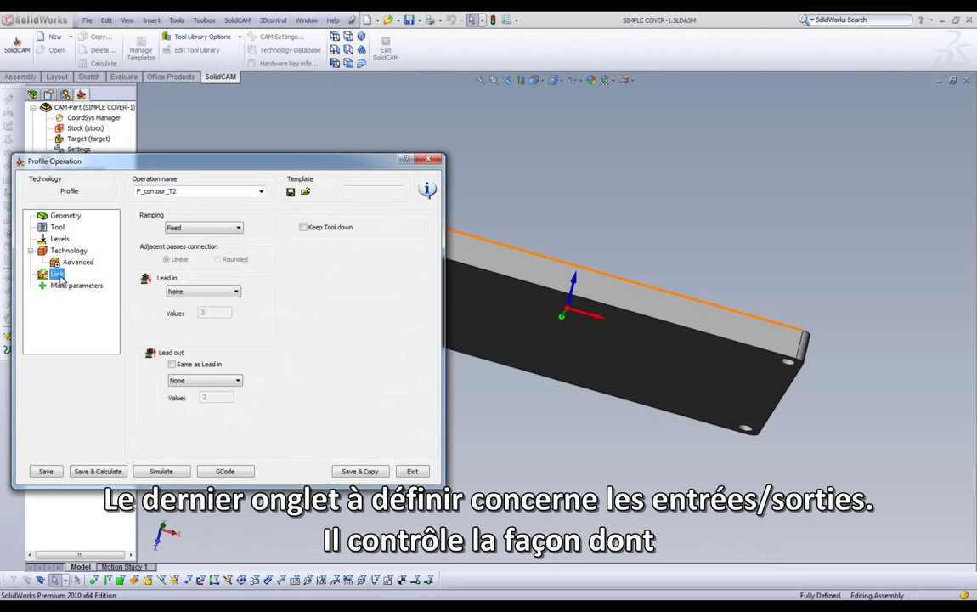
pyautogui.click(191, 292)
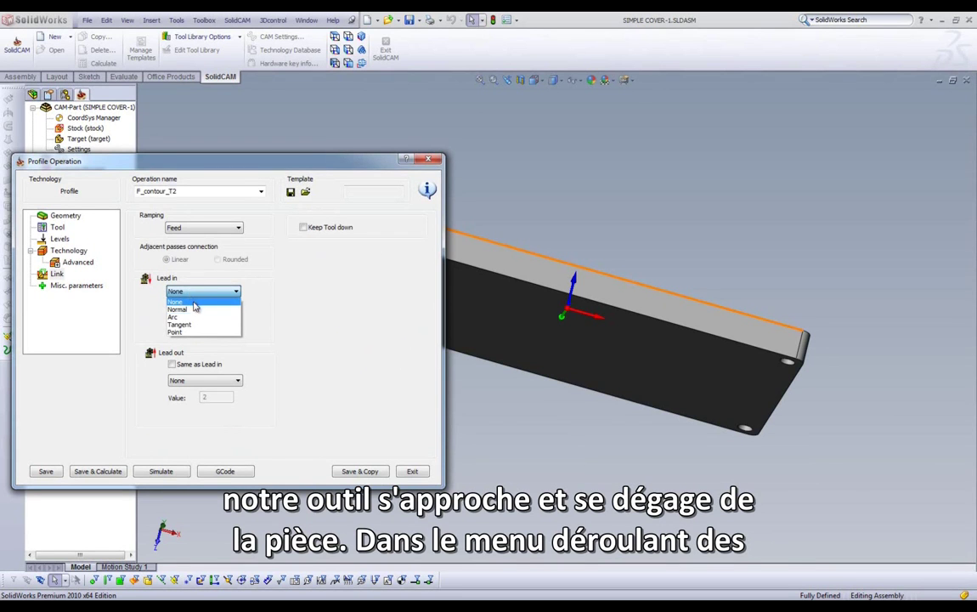
pyautogui.click(288, 274)
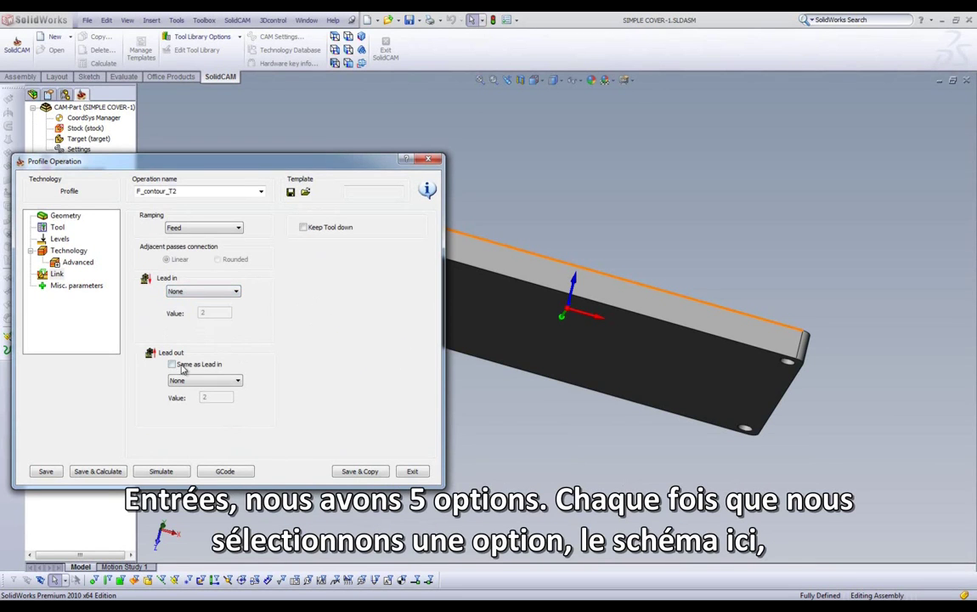
pyautogui.click(206, 293)
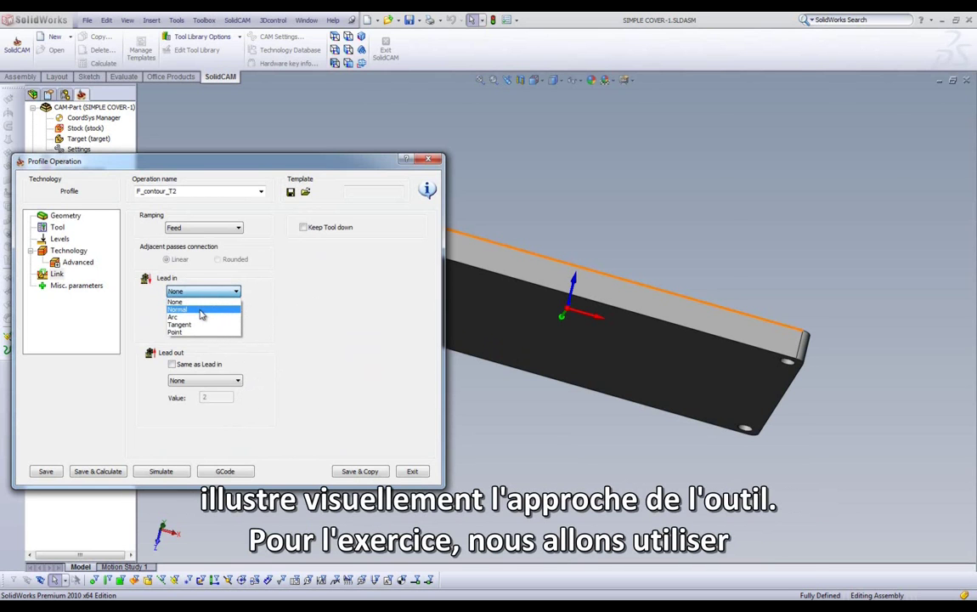
pyautogui.click(201, 311)
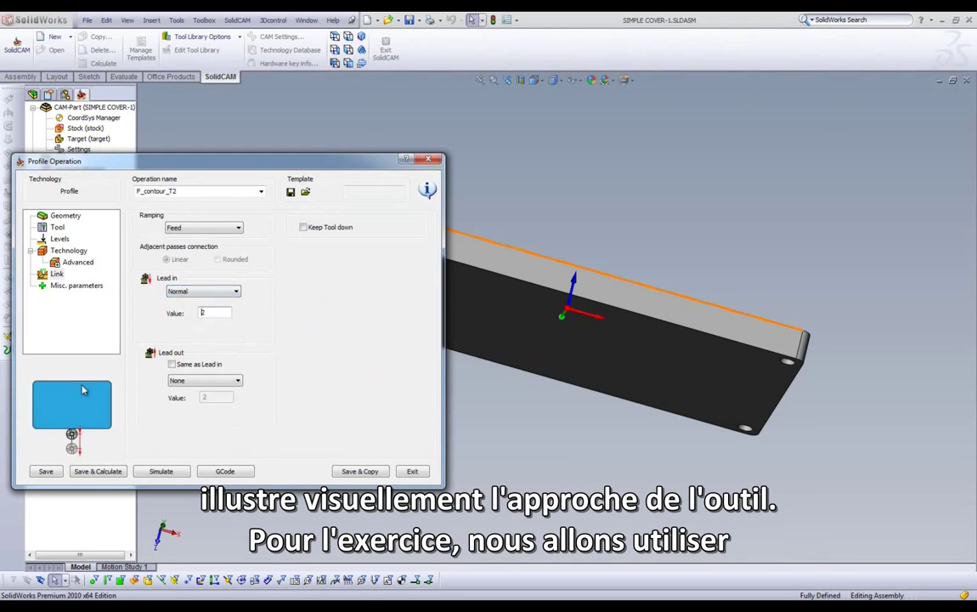
pyautogui.click(189, 293)
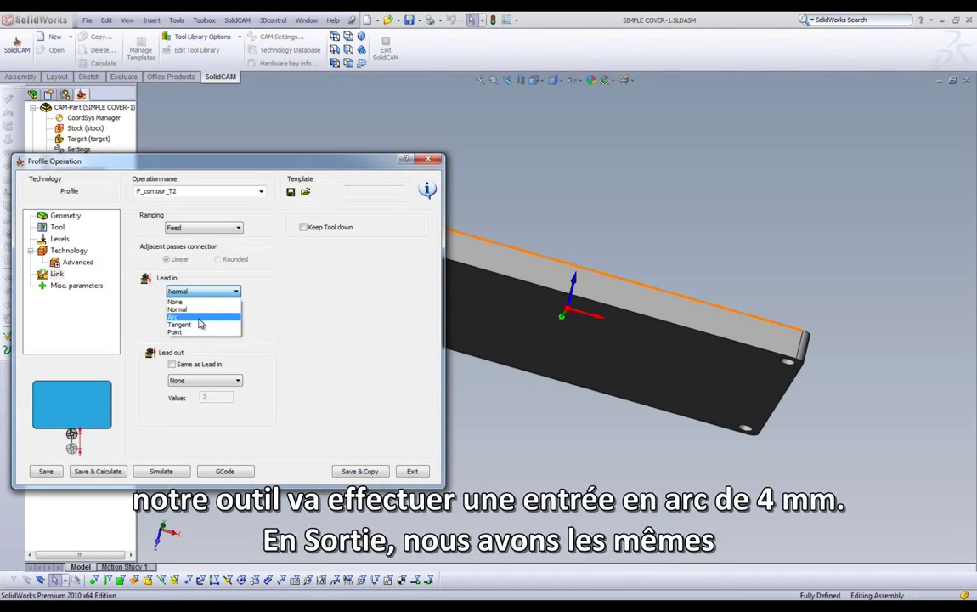
pyautogui.click(199, 318)
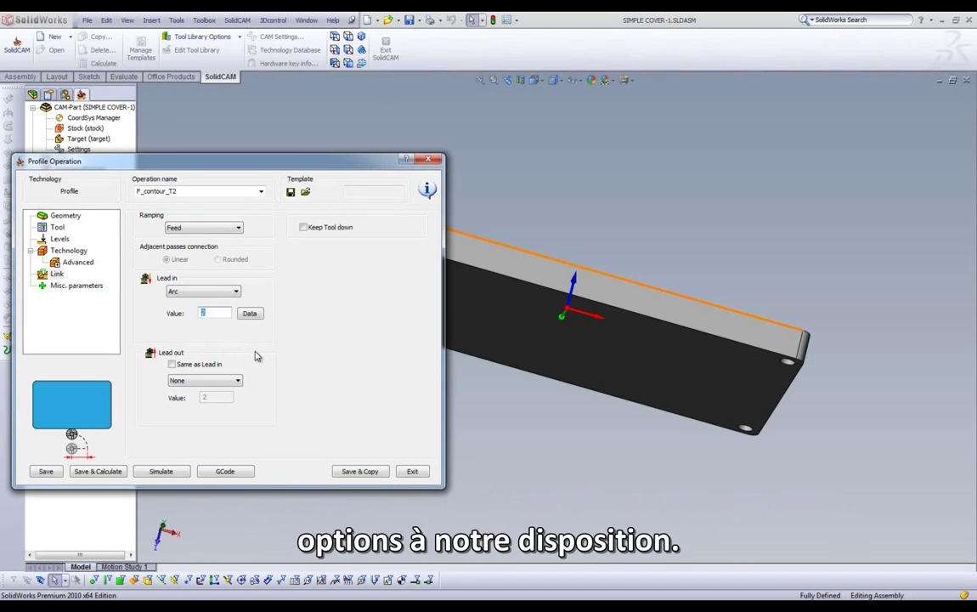
# Step: Set lead-out to Same as Lead in (Arc 4), then save and calculate the toolpath
pyautogui.click(208, 380)
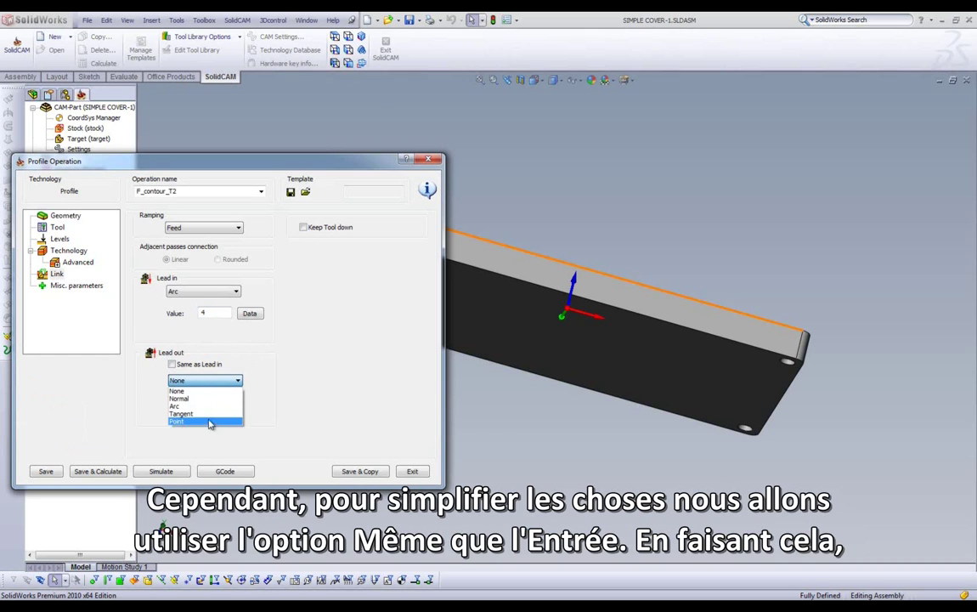
pyautogui.click(299, 361)
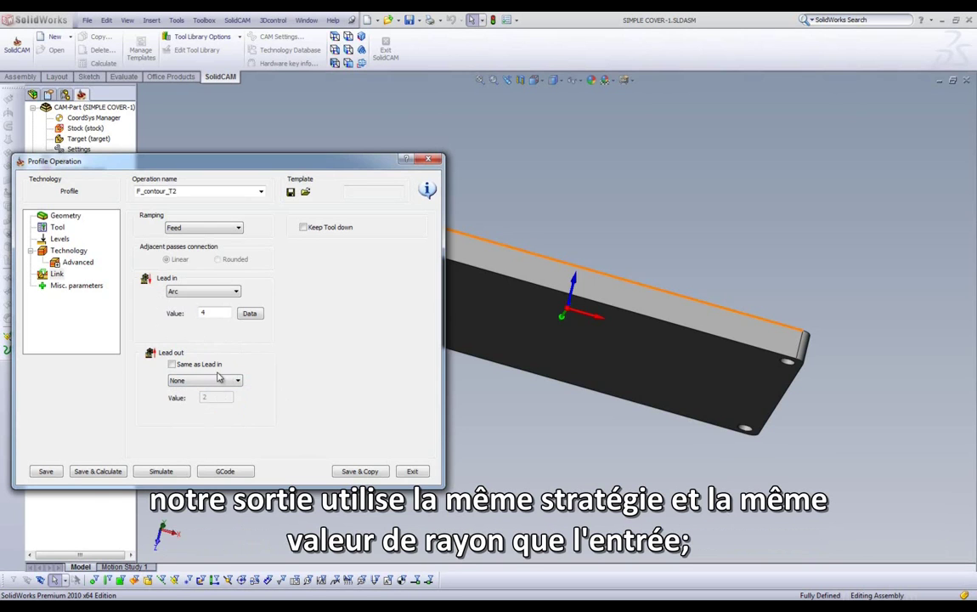
pyautogui.click(172, 365)
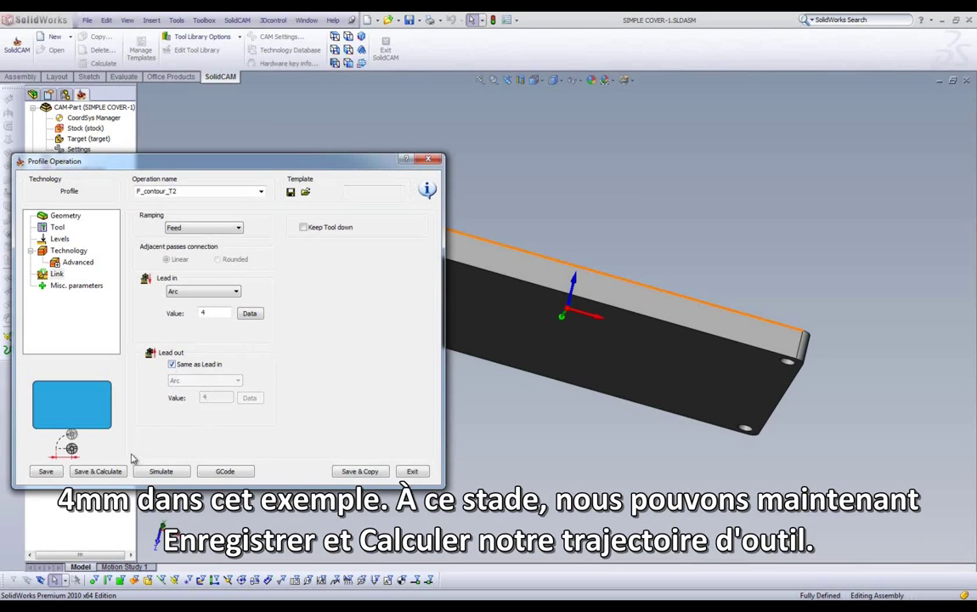
pyautogui.click(98, 471)
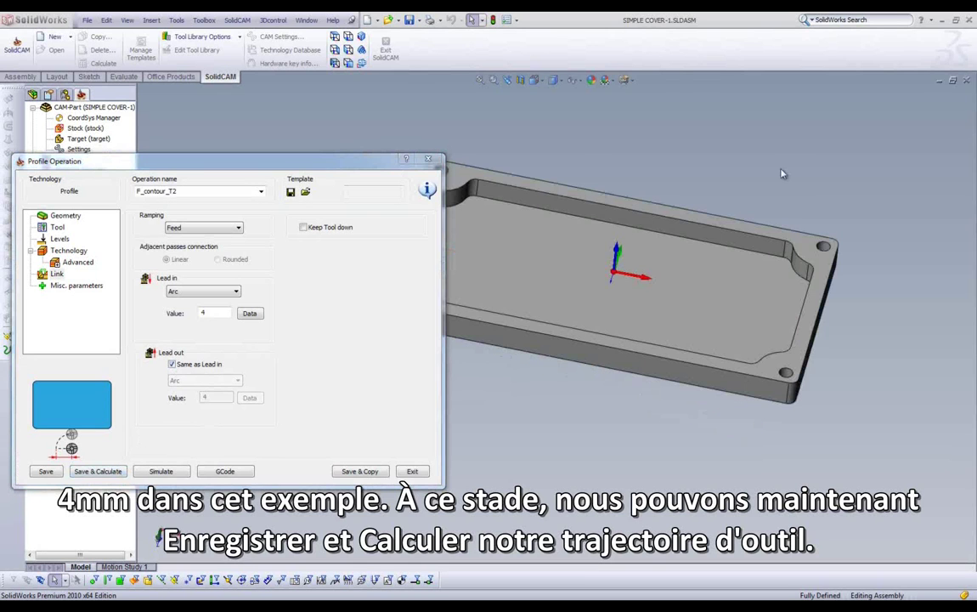